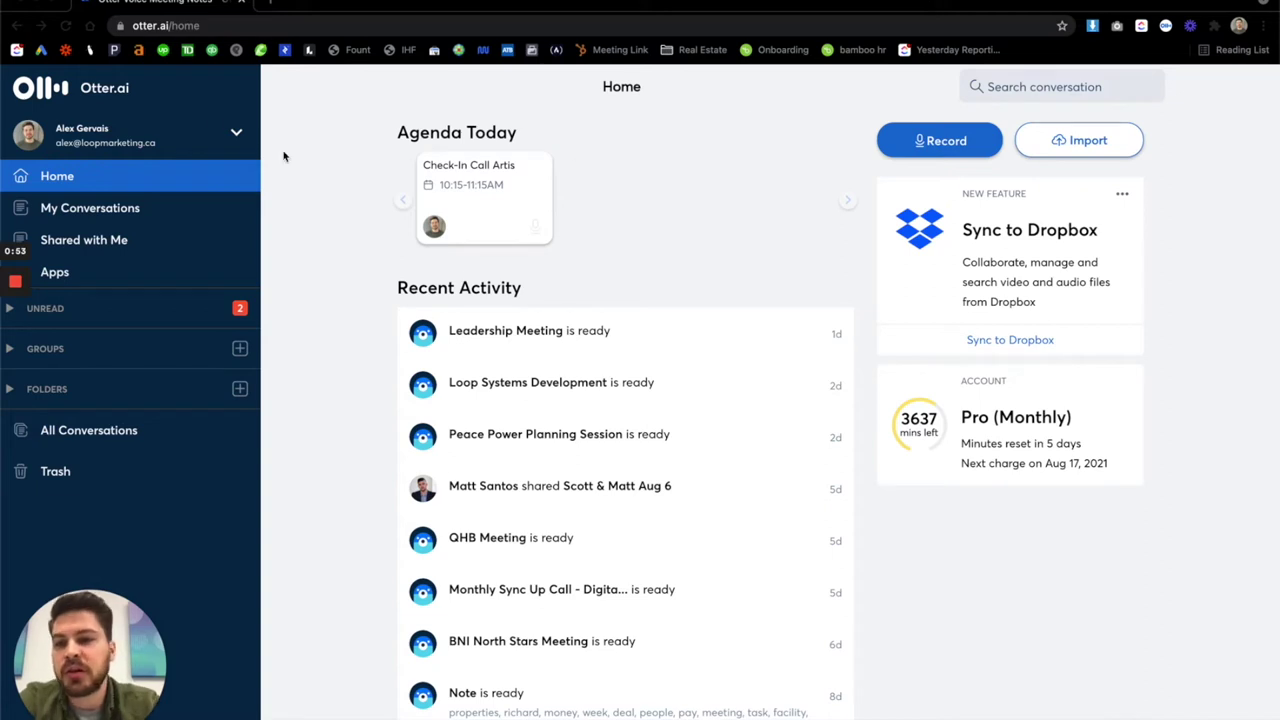
- Start a live recording and speak the walkthrough so the transcript runs to about 3:13
left_click(920, 143)
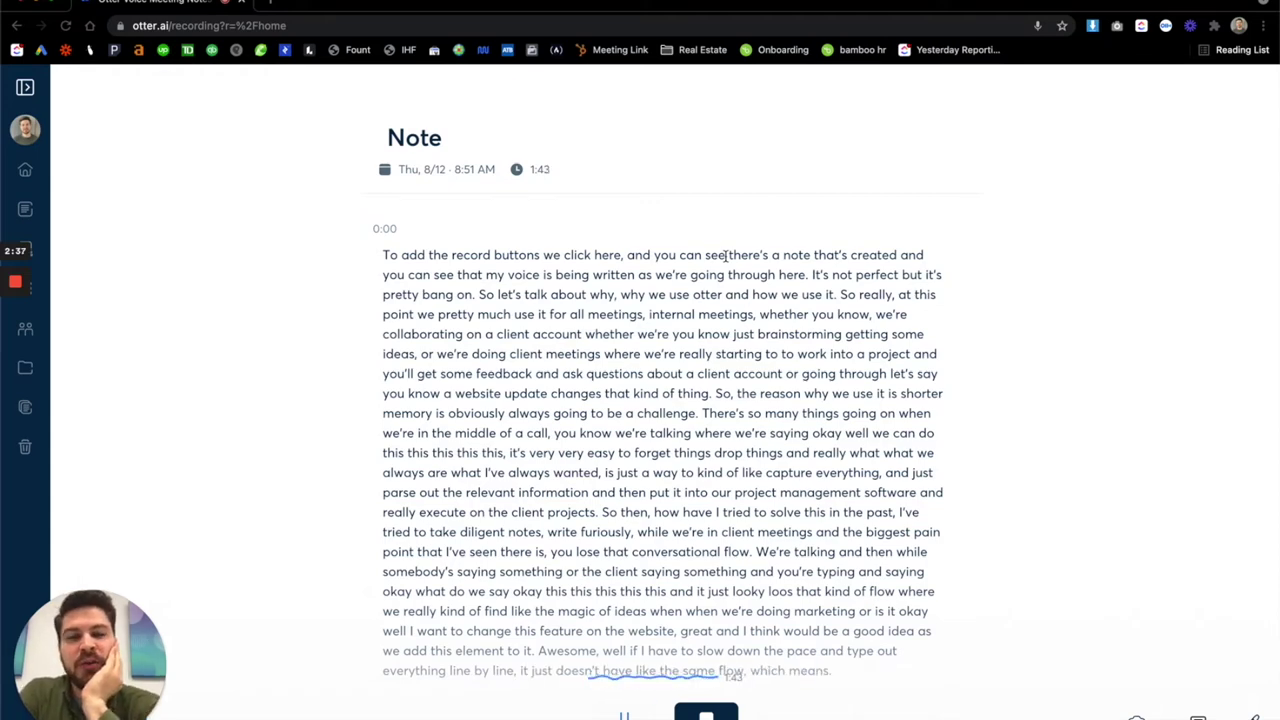
scroll(726, 258, "down", 10)
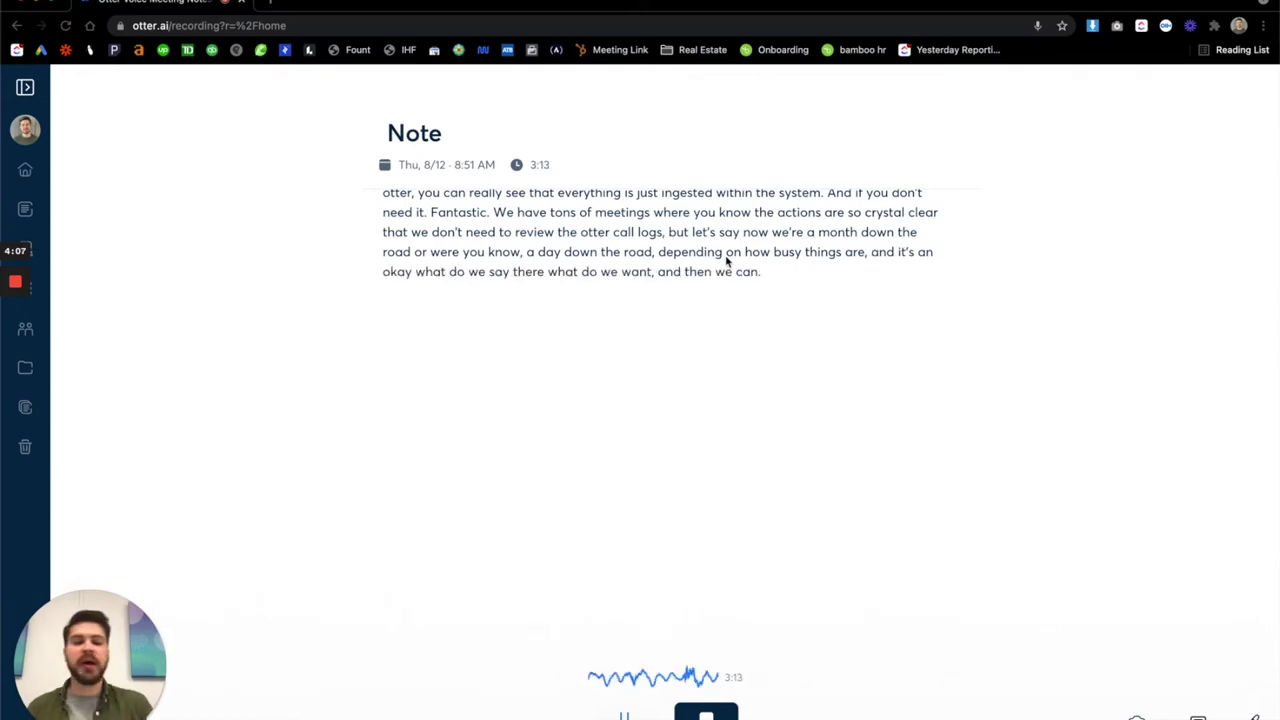
- Keep recording past three minutes, then select the note title for editing
left_click(463, 126)
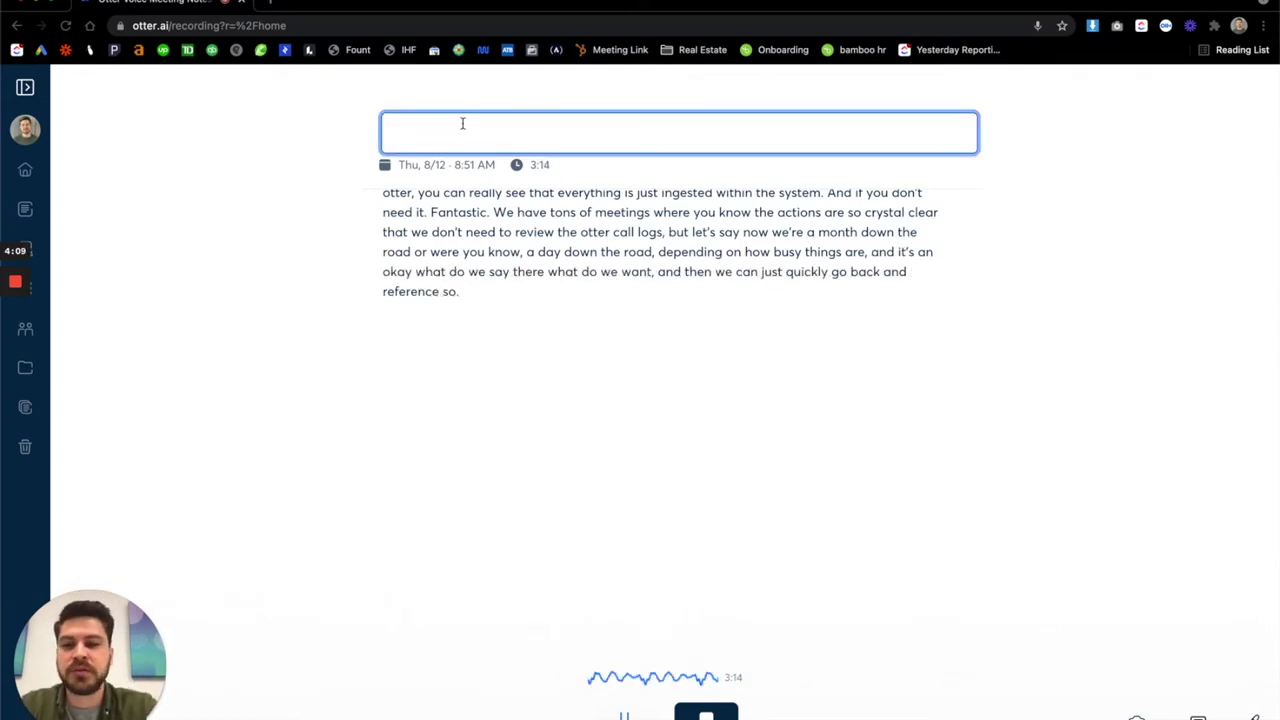
- Title the note 'Demo of Otter' and stop the recording to save it
type("Demo ")
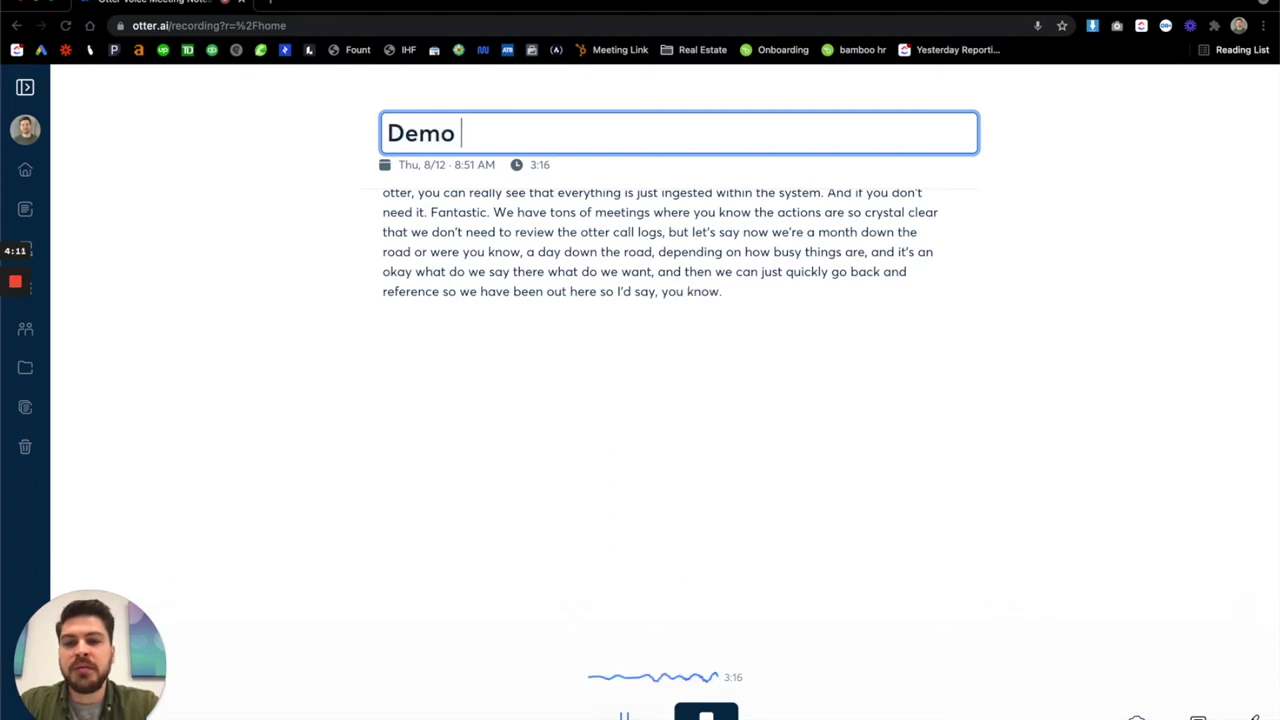
type("of Otter")
key("Return")
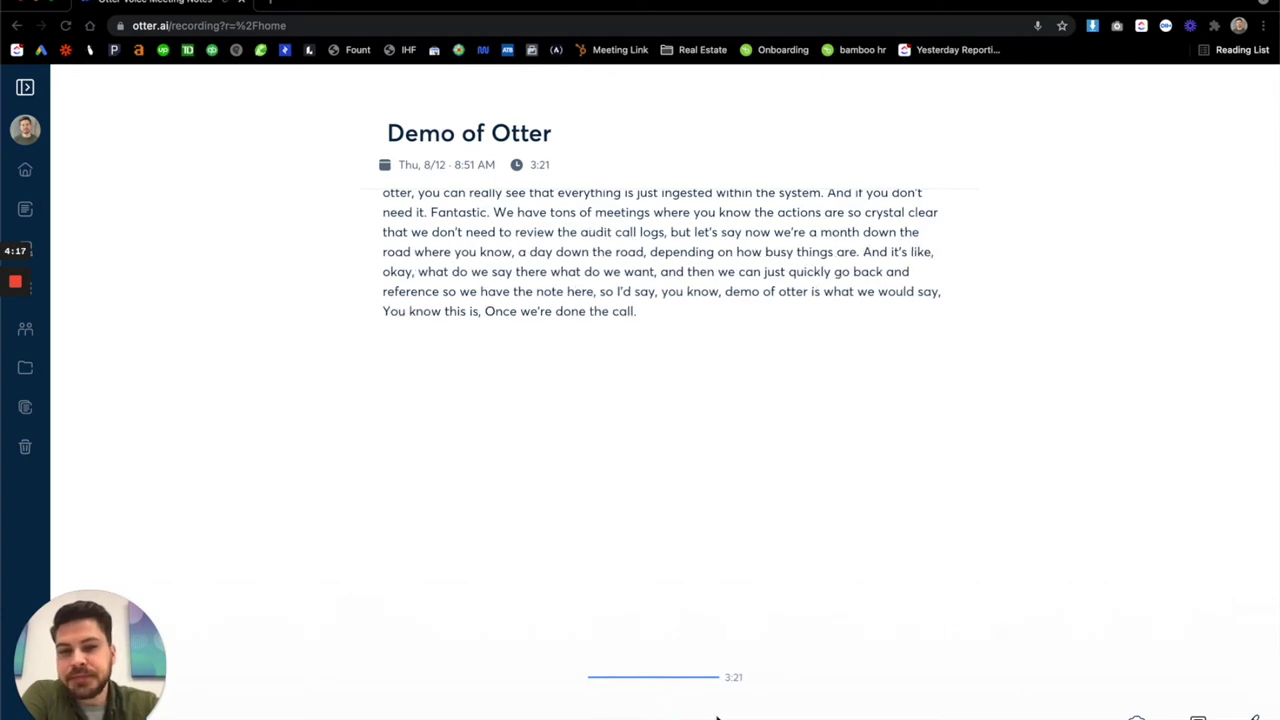
left_click(716, 716)
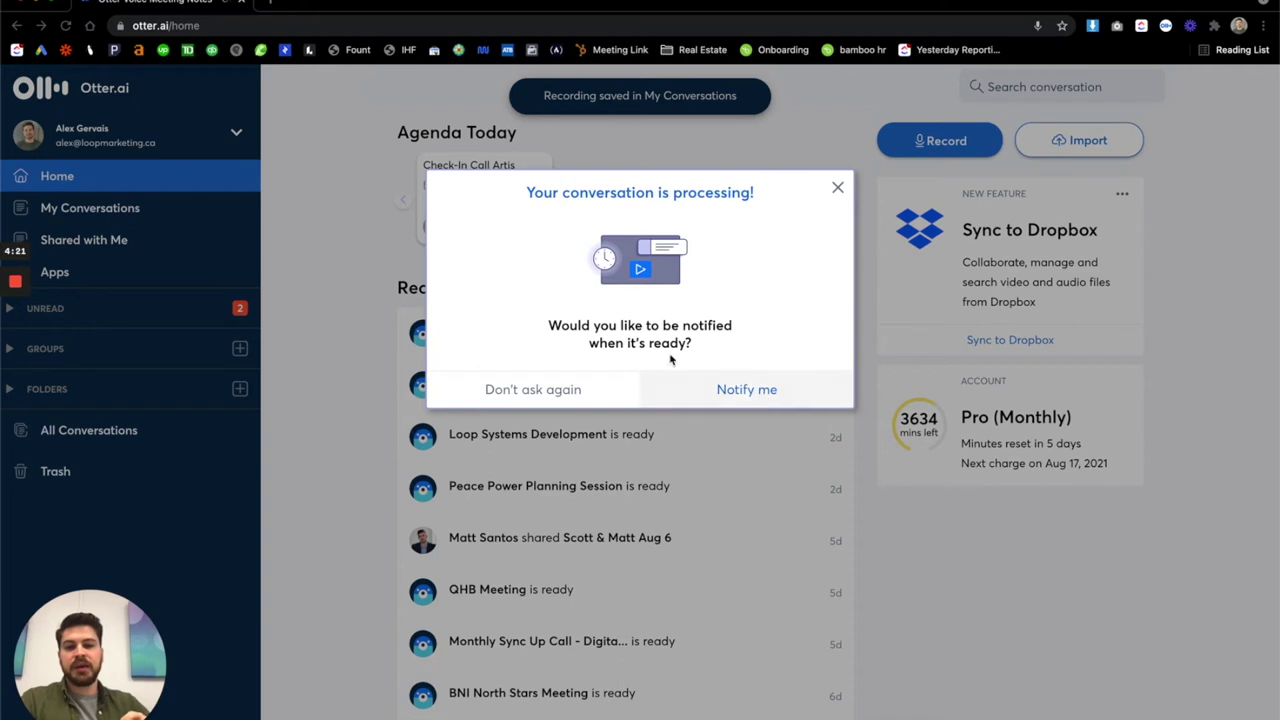
- Dismiss the processing notice and open 'Demo of Otter' from Recent Activity
left_click(838, 187)
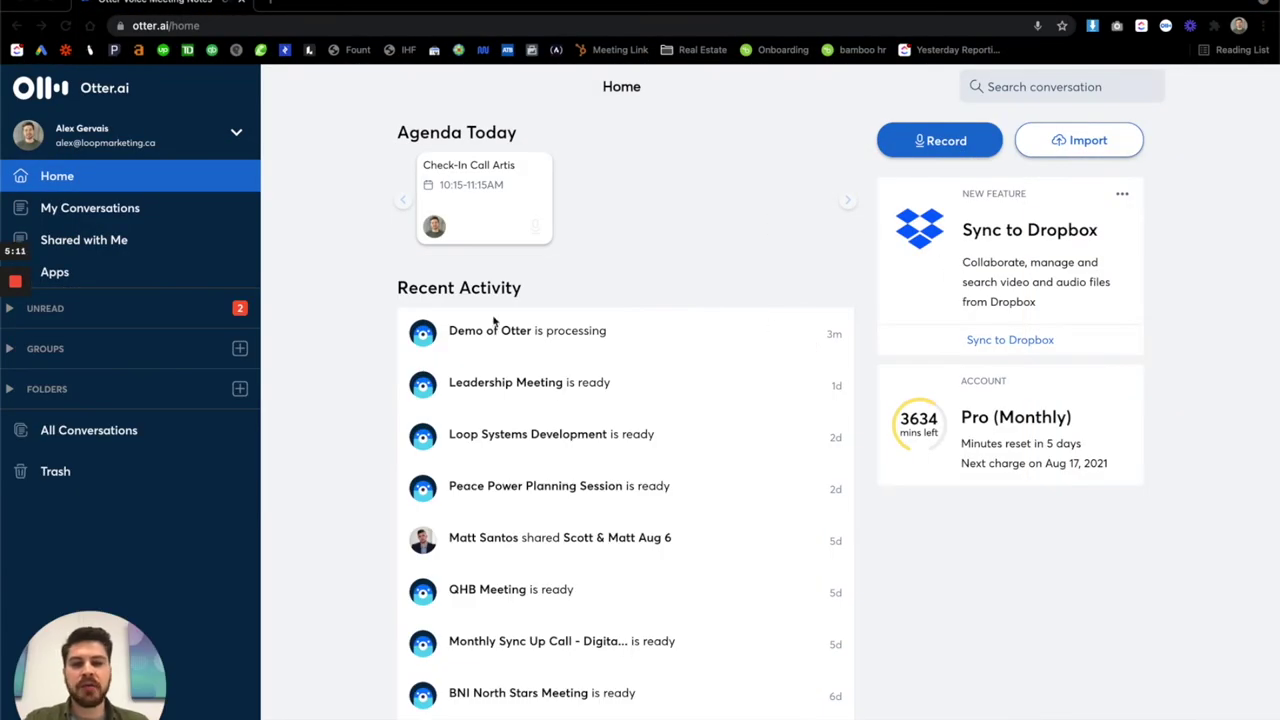
left_click(598, 337)
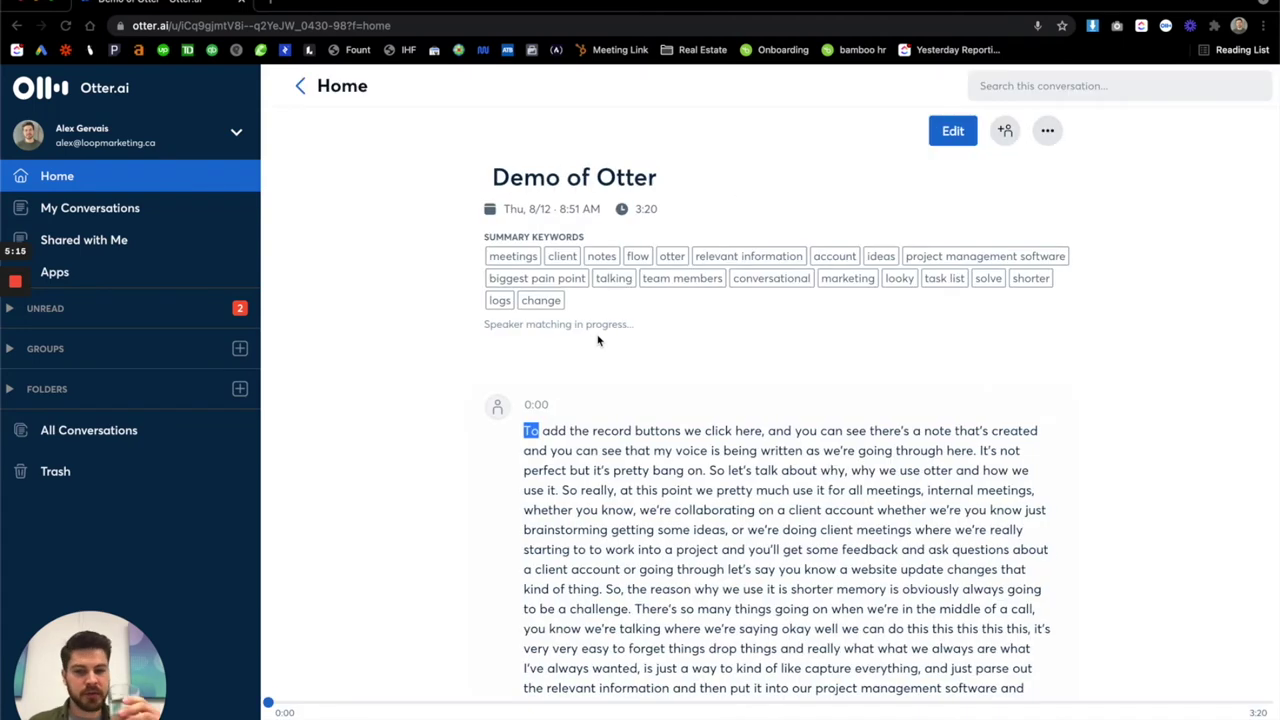
scroll(676, 425, "down", 1)
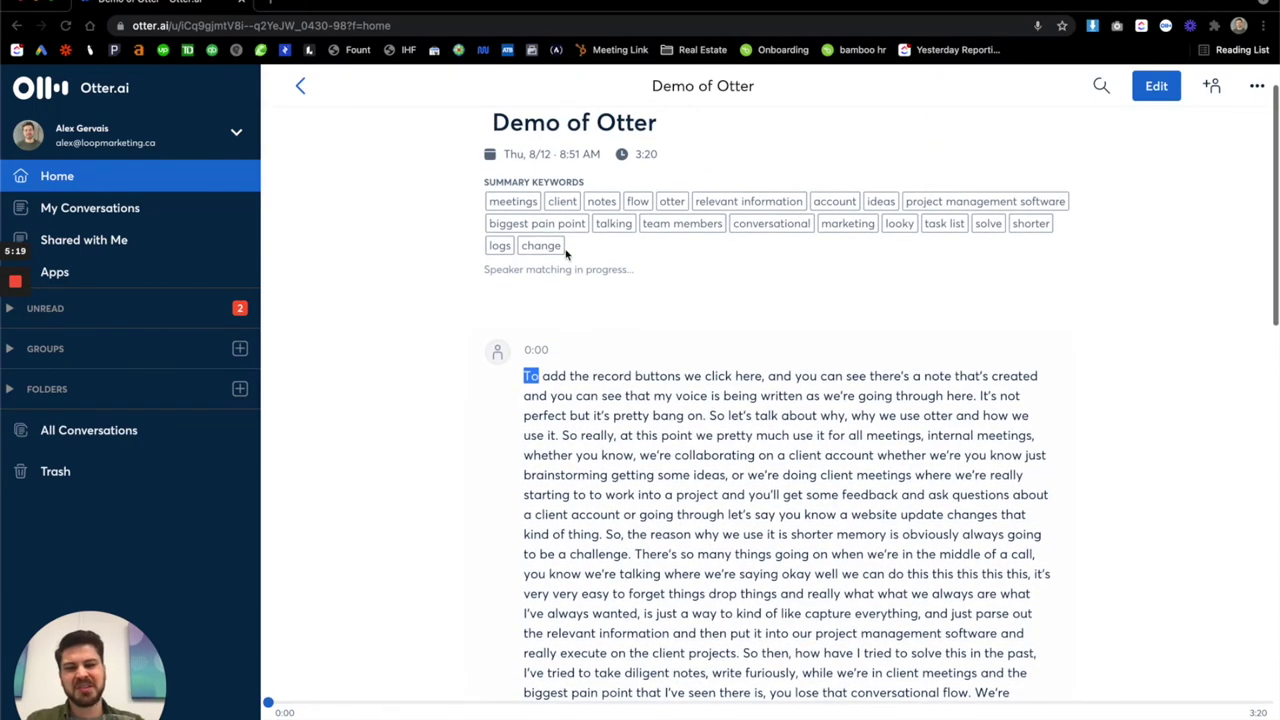
scroll(583, 265, "up", 1)
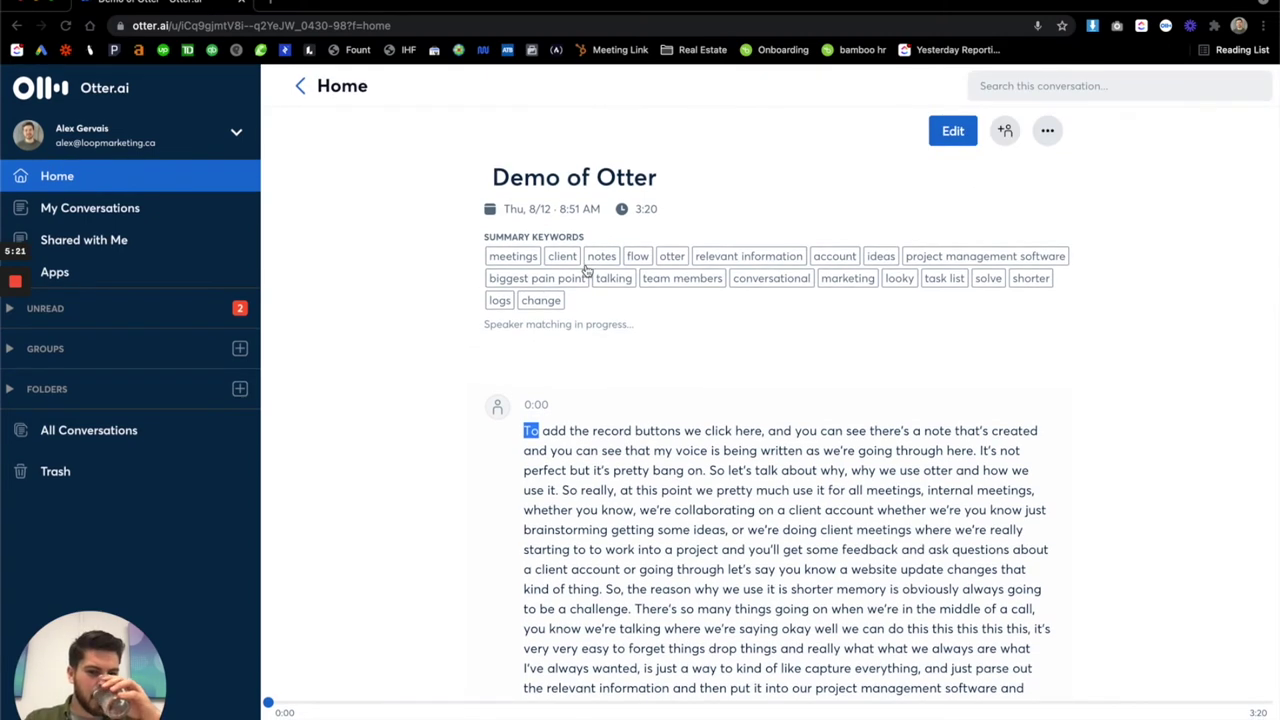
scroll(750, 443, "down", 4)
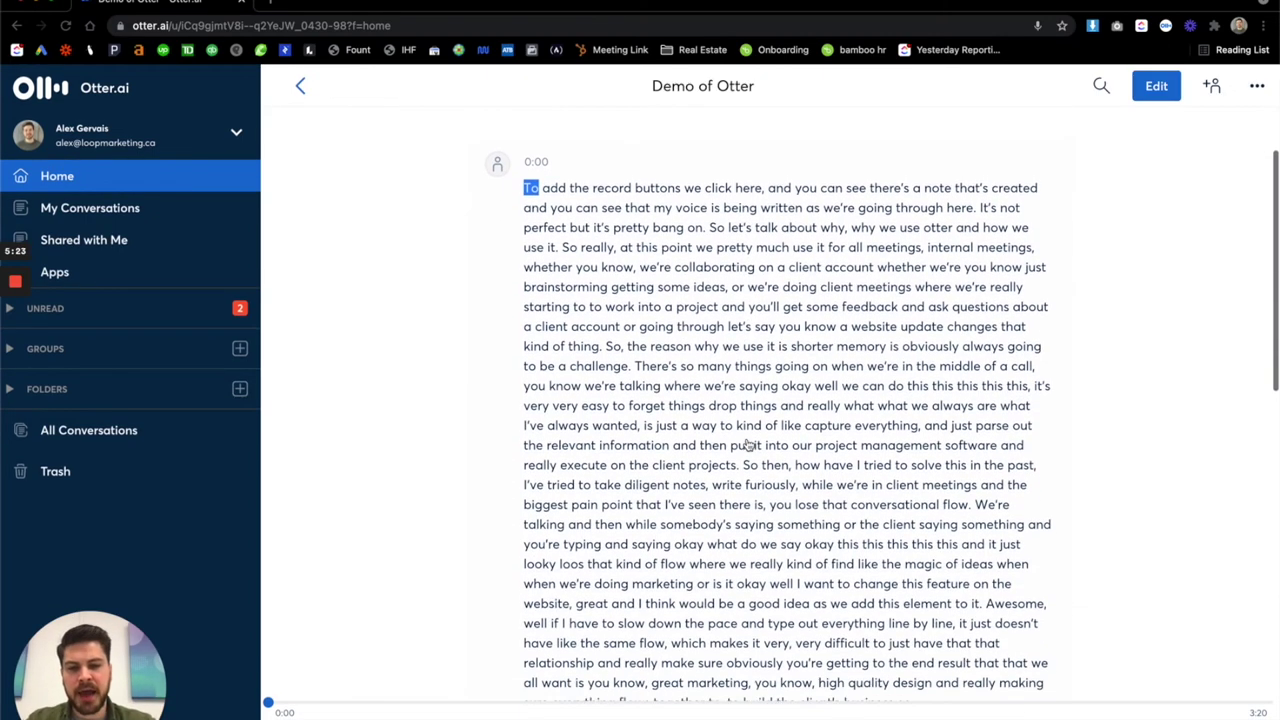
scroll(748, 443, "down", 7)
scroll(651, 385, "down", 5)
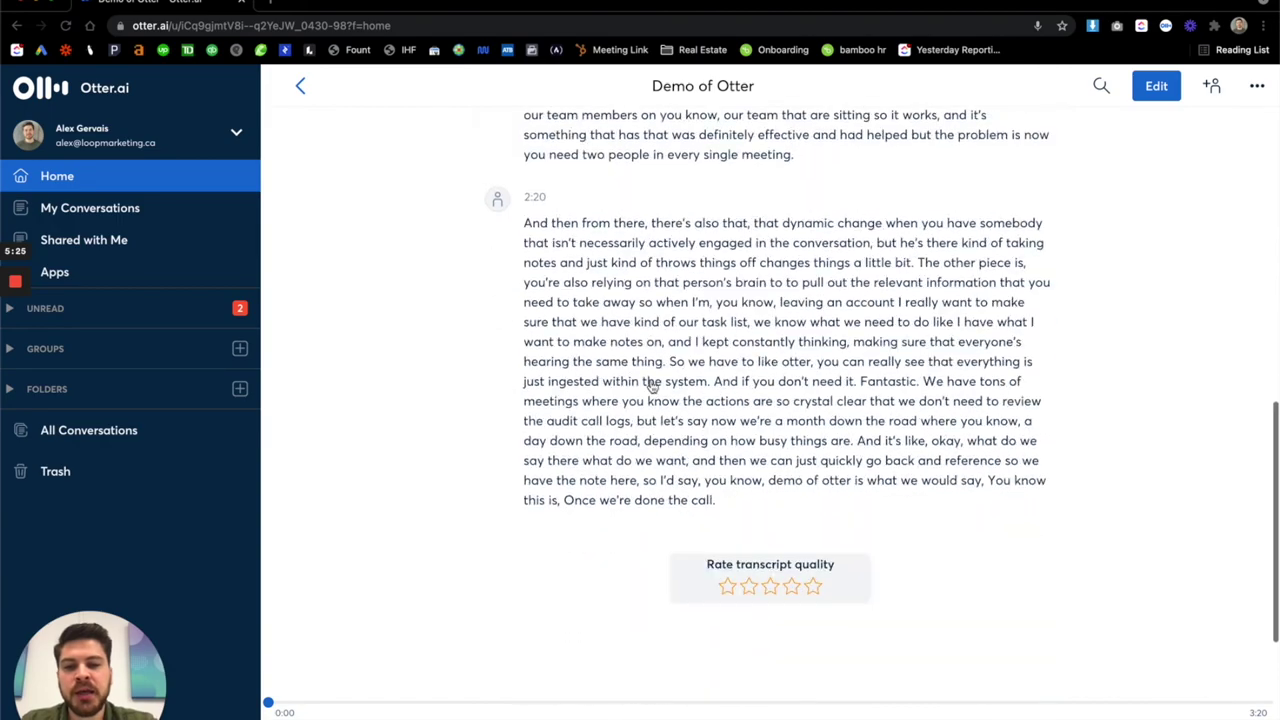
scroll(651, 385, "up", 20)
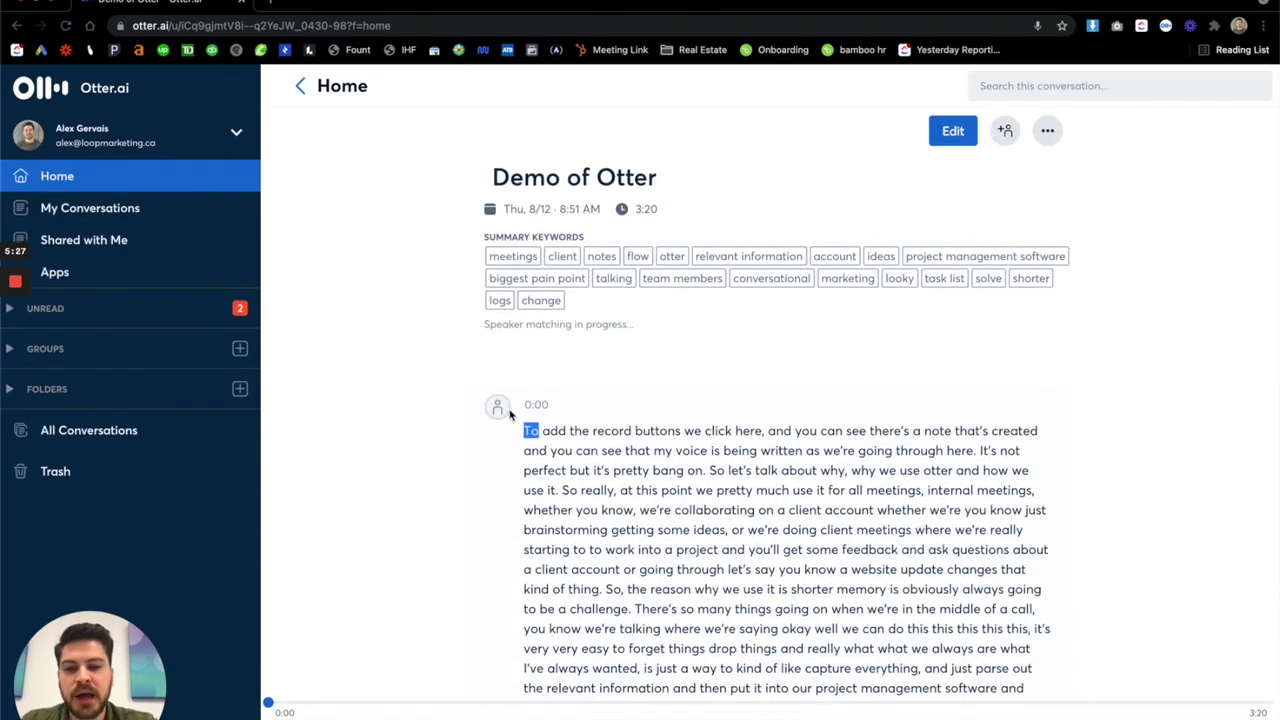
left_click(499, 409)
left_click(600, 481)
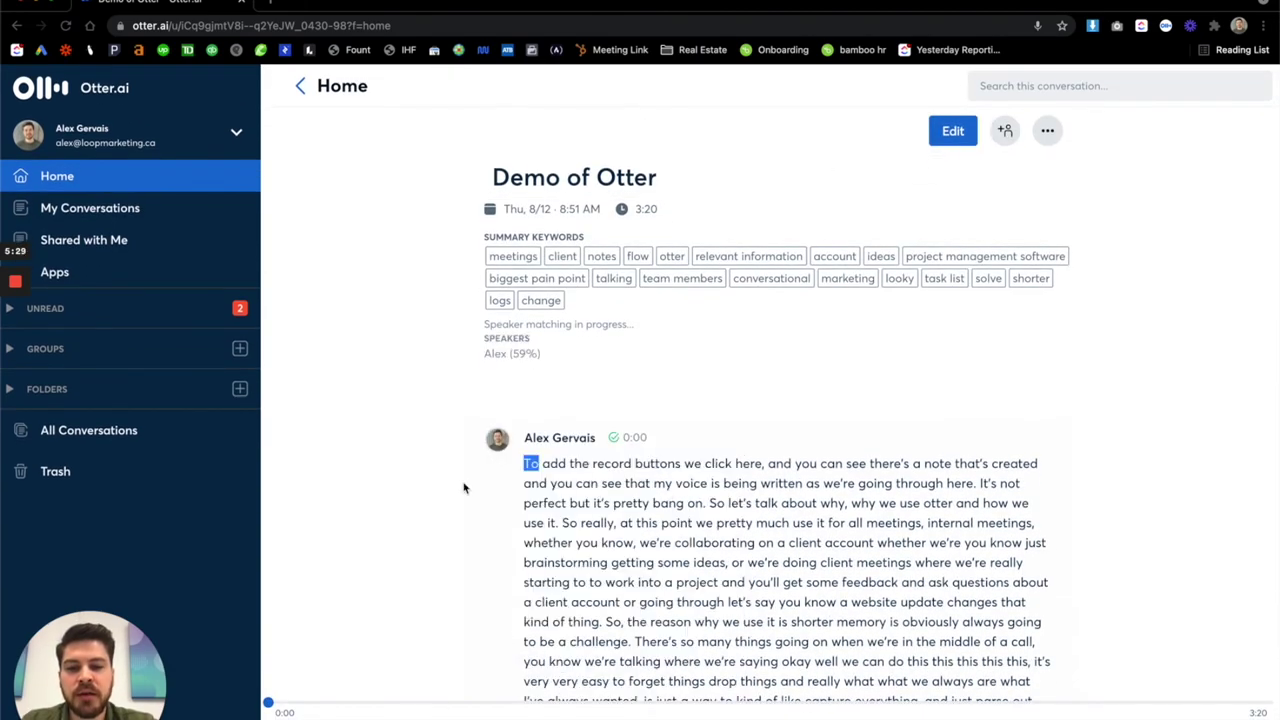
scroll(703, 573, "down", 8)
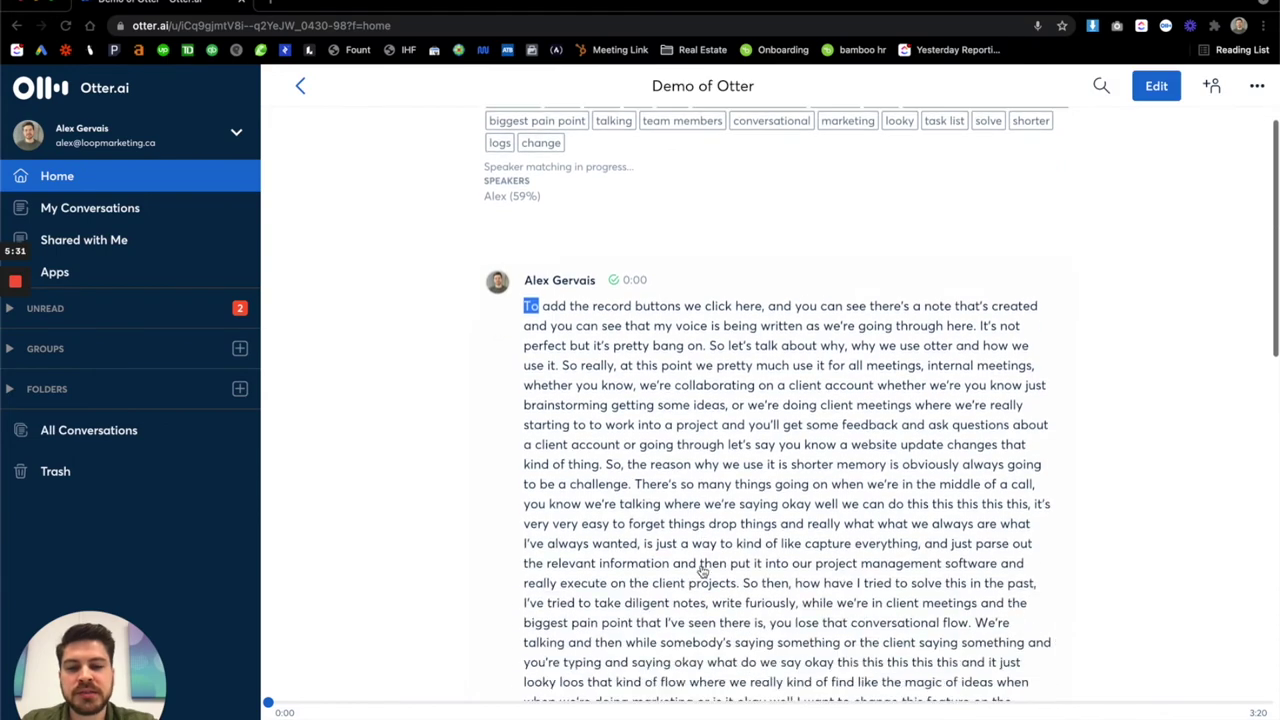
scroll(560, 220, "up", 2)
scroll(603, 386, "down", 5)
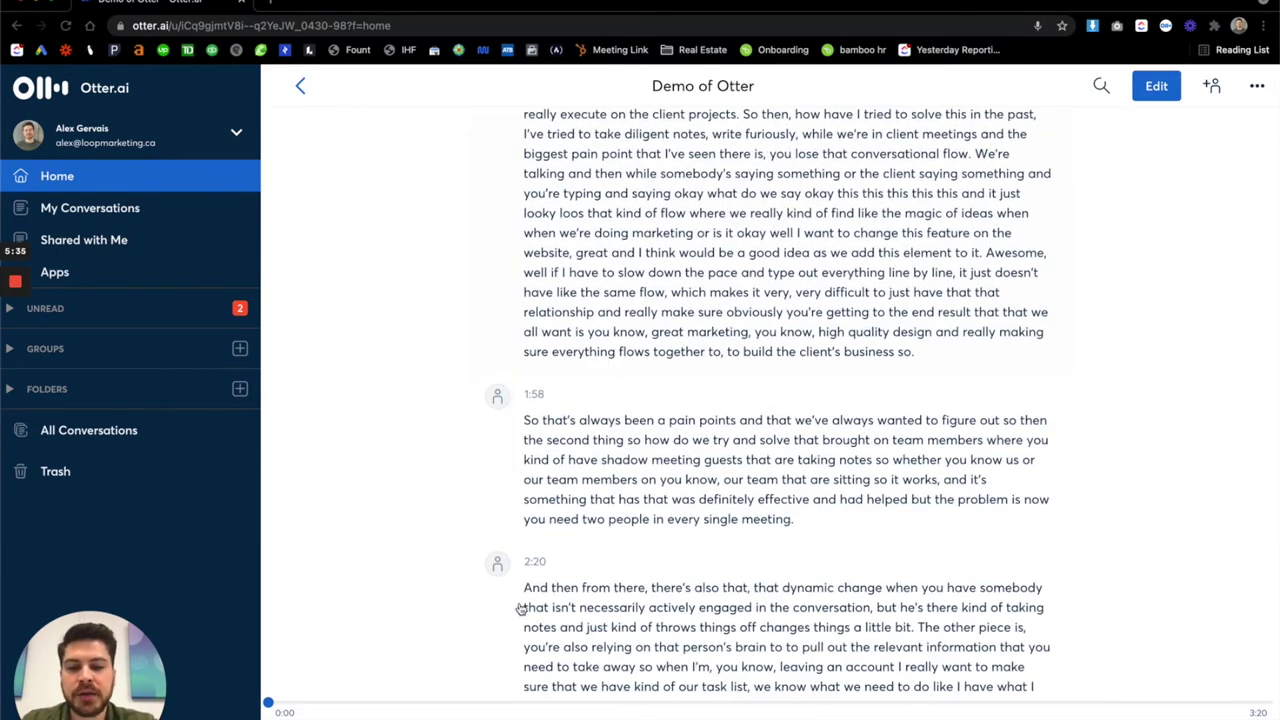
scroll(700, 634, "down", 2)
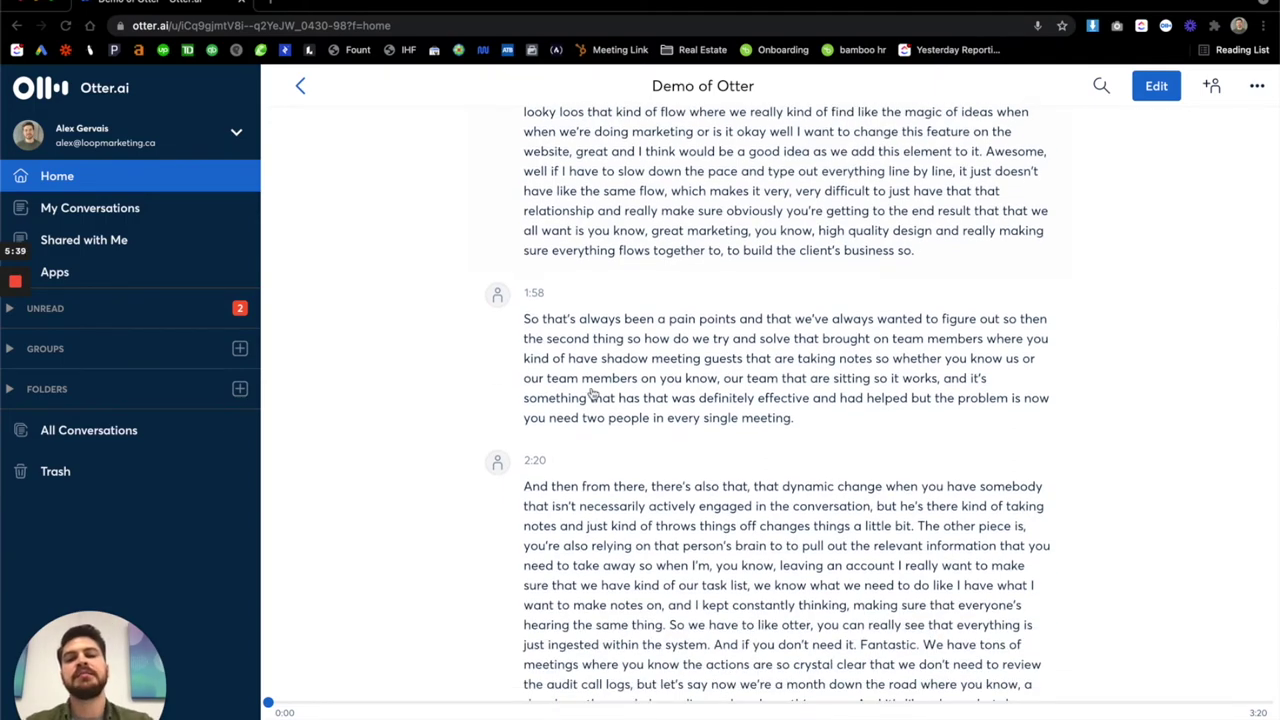
scroll(657, 223, "up", 10)
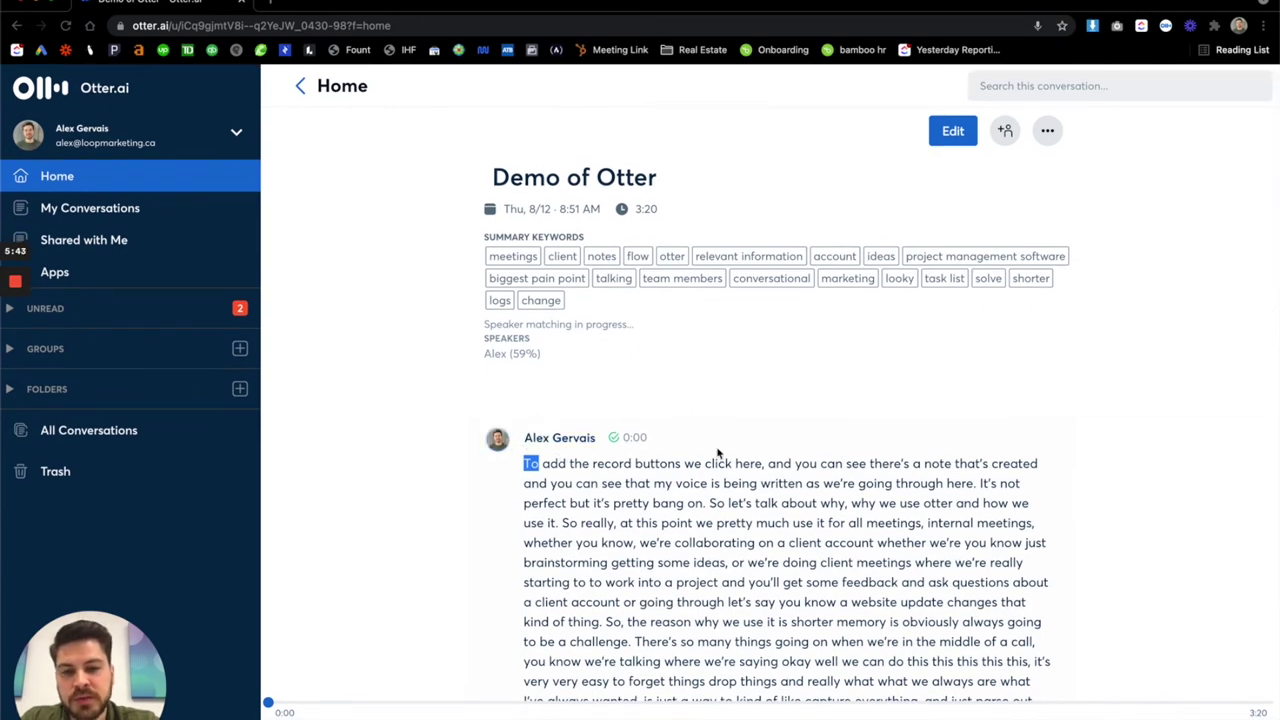
scroll(720, 455, "down", 1)
- Share 'Demo of Otter' with a teammate as an Editor, choosing their suggested address
scroll(789, 417, "up", 1)
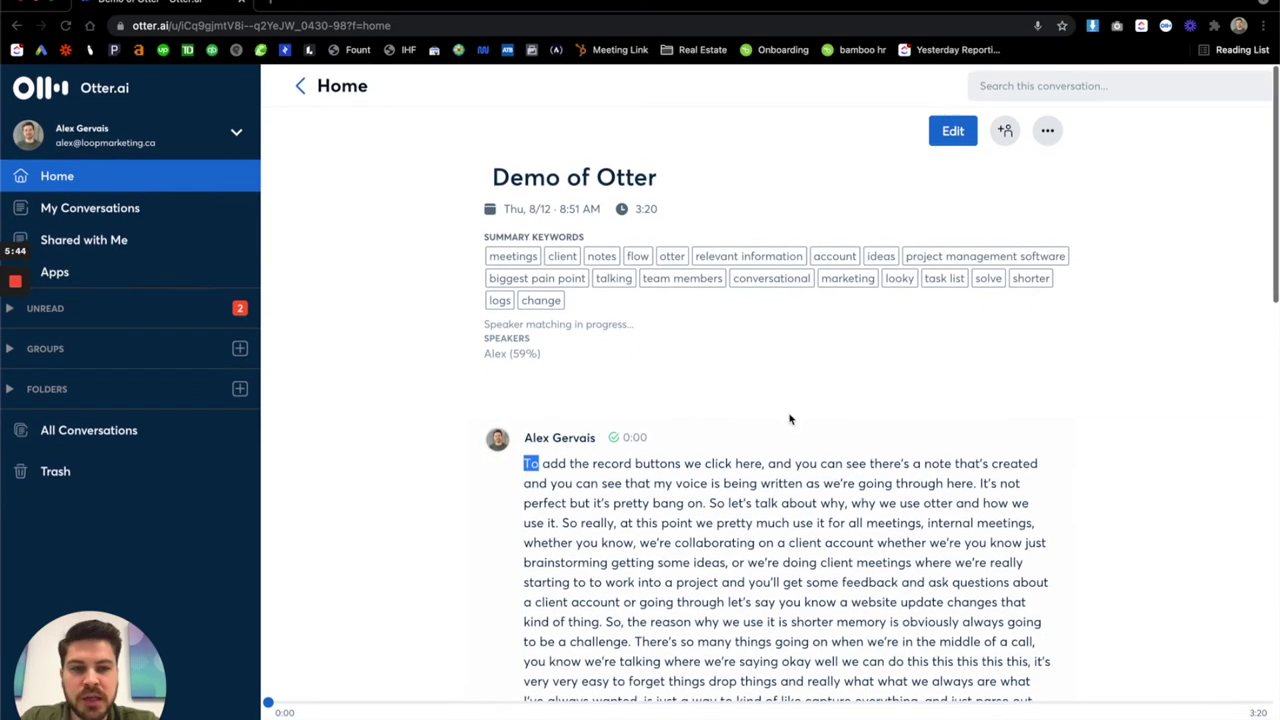
left_click(1007, 131)
left_click(510, 355)
type("rich")
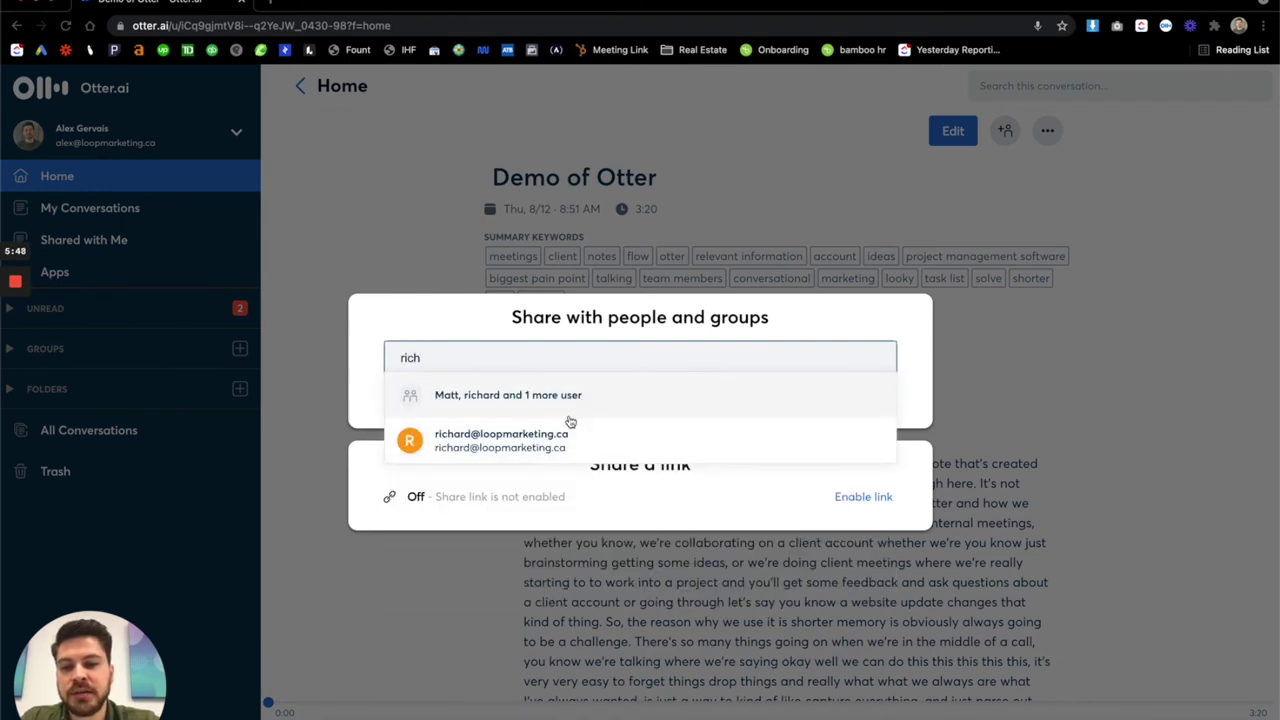
left_click(560, 437)
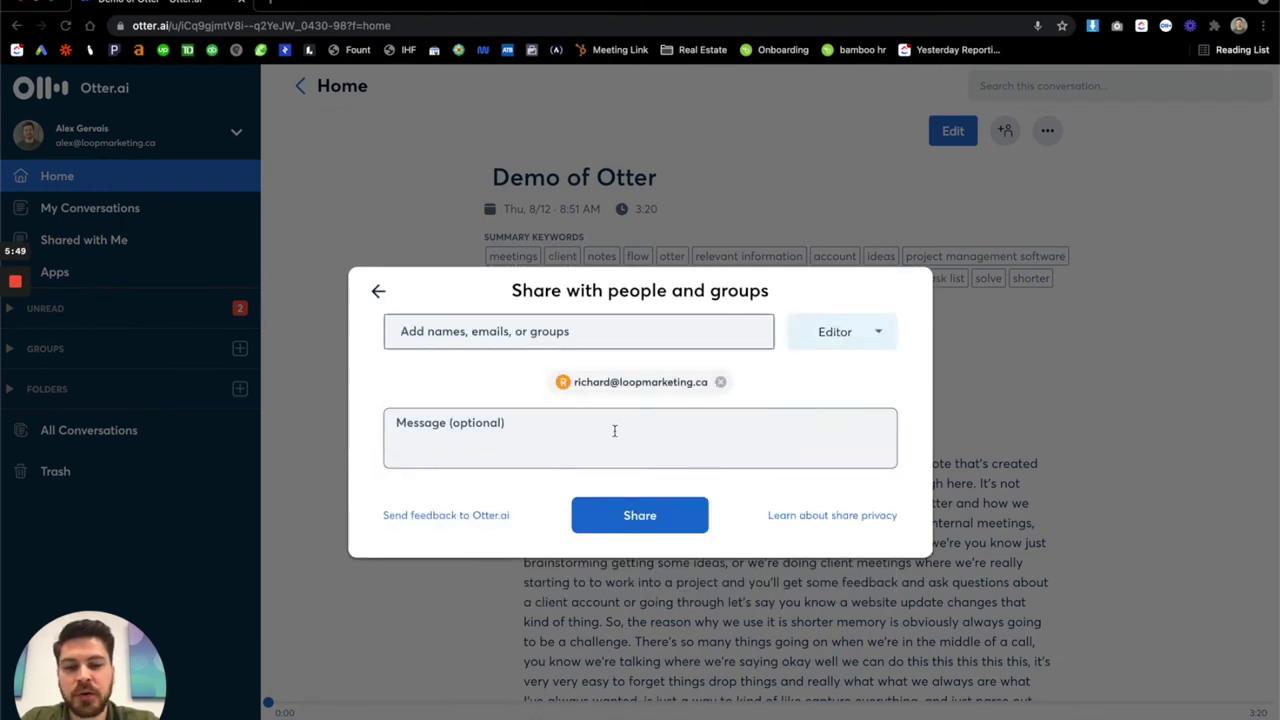
left_click(669, 532)
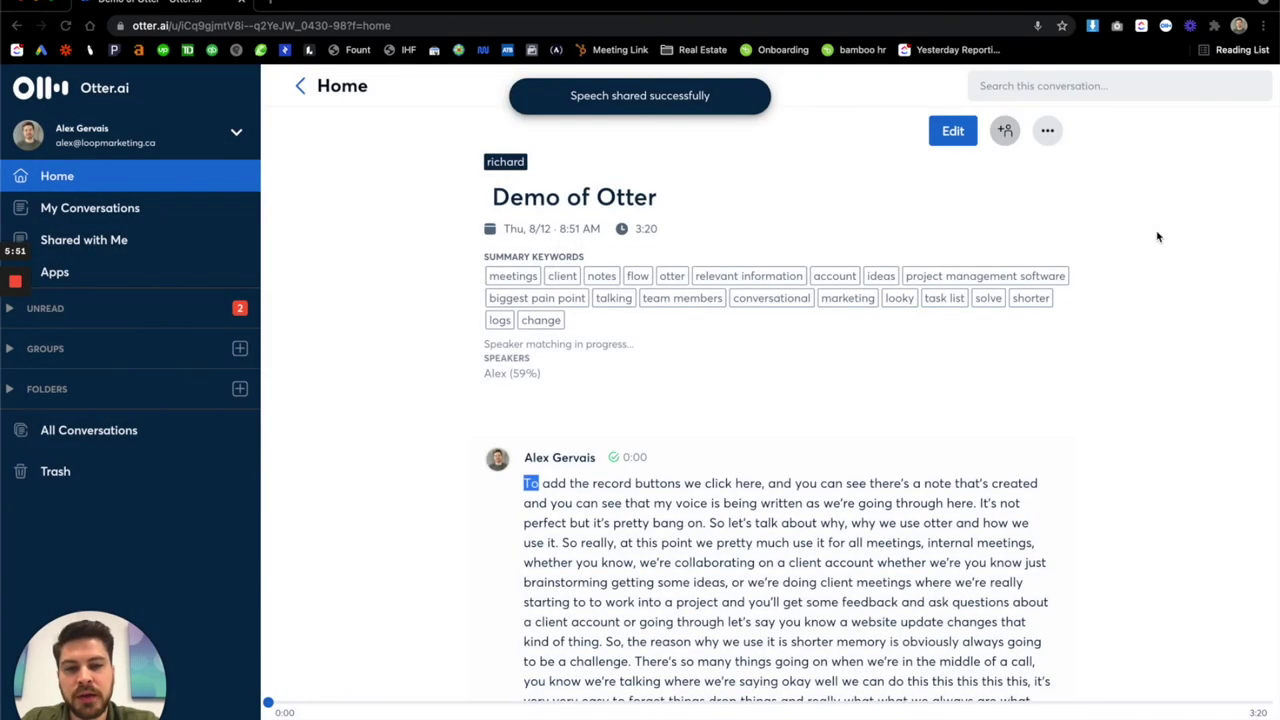
scroll(825, 507, "down", 10)
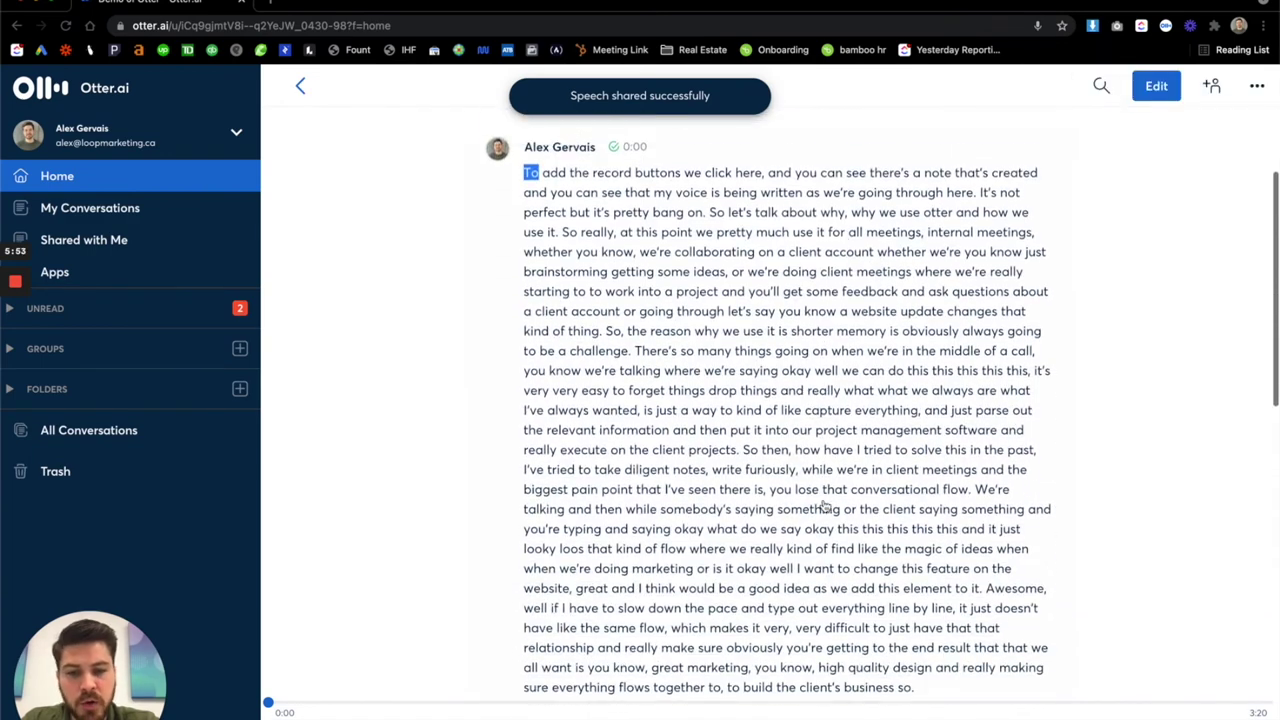
- Play the transcript from the 1:58 paragraph at 2x playback speed
scroll(874, 432, "down", 1)
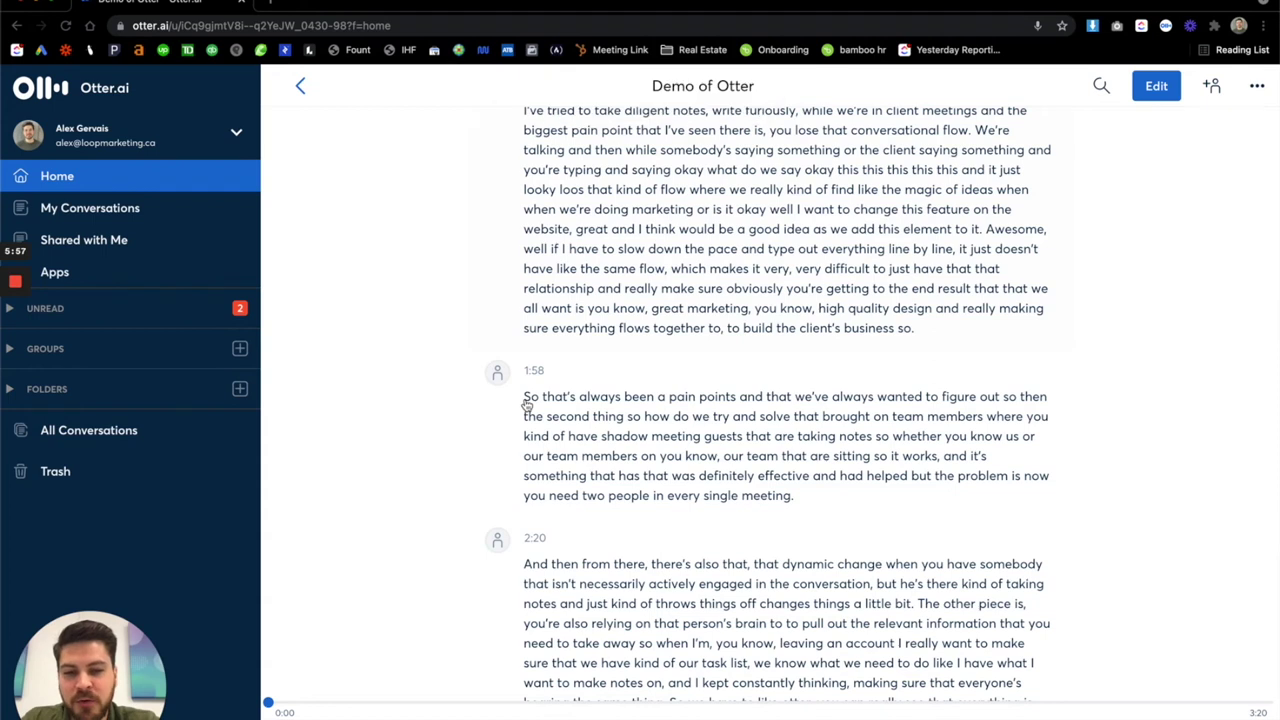
left_click_drag(529, 402, 806, 530)
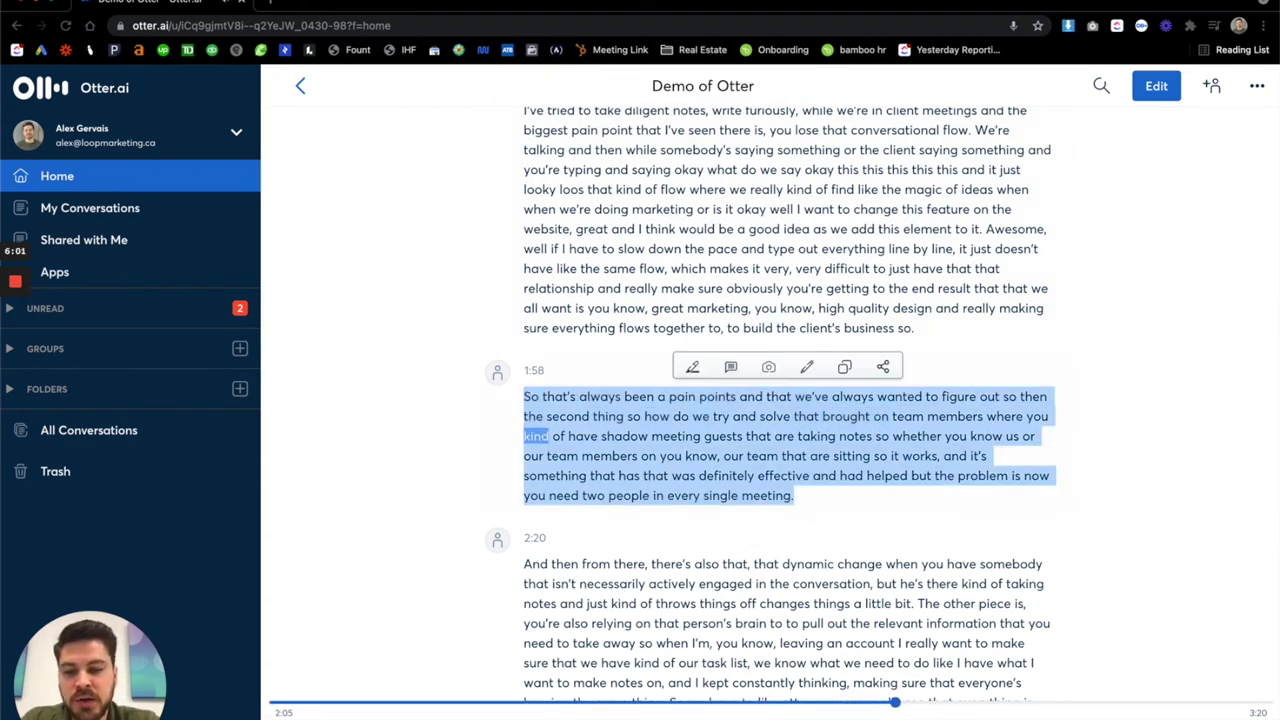
left_click(240, 712)
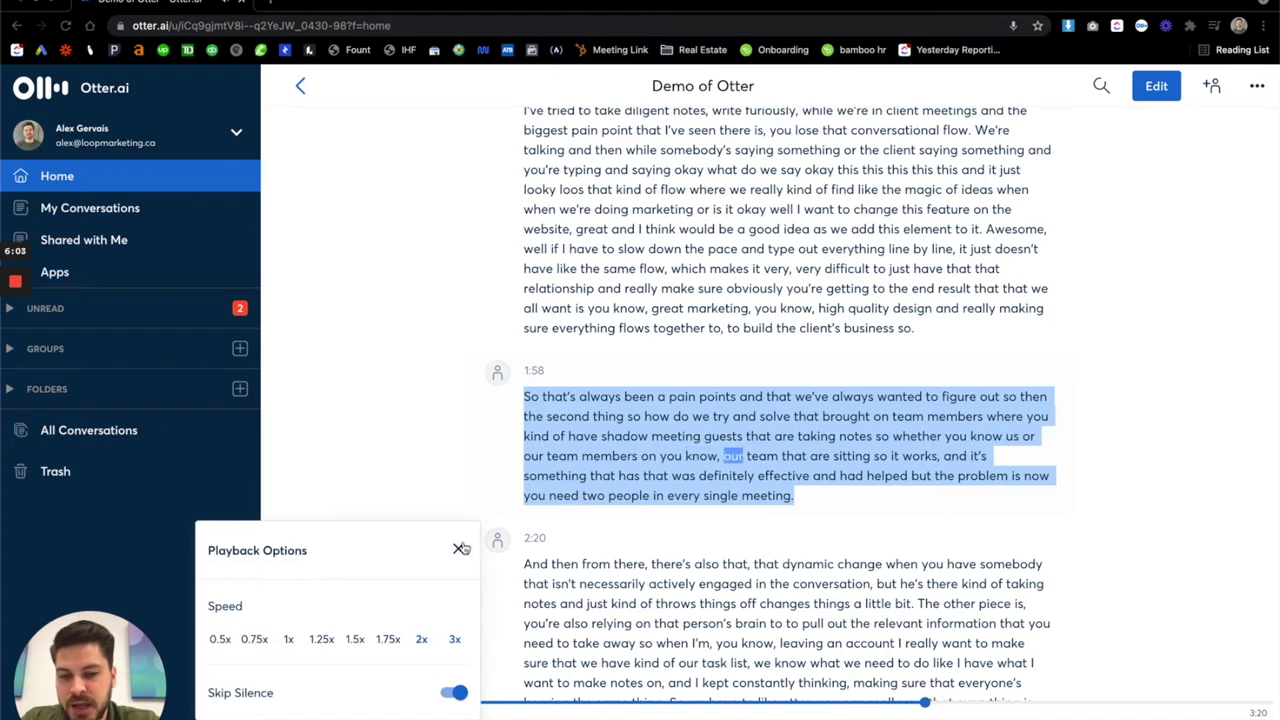
left_click(287, 640)
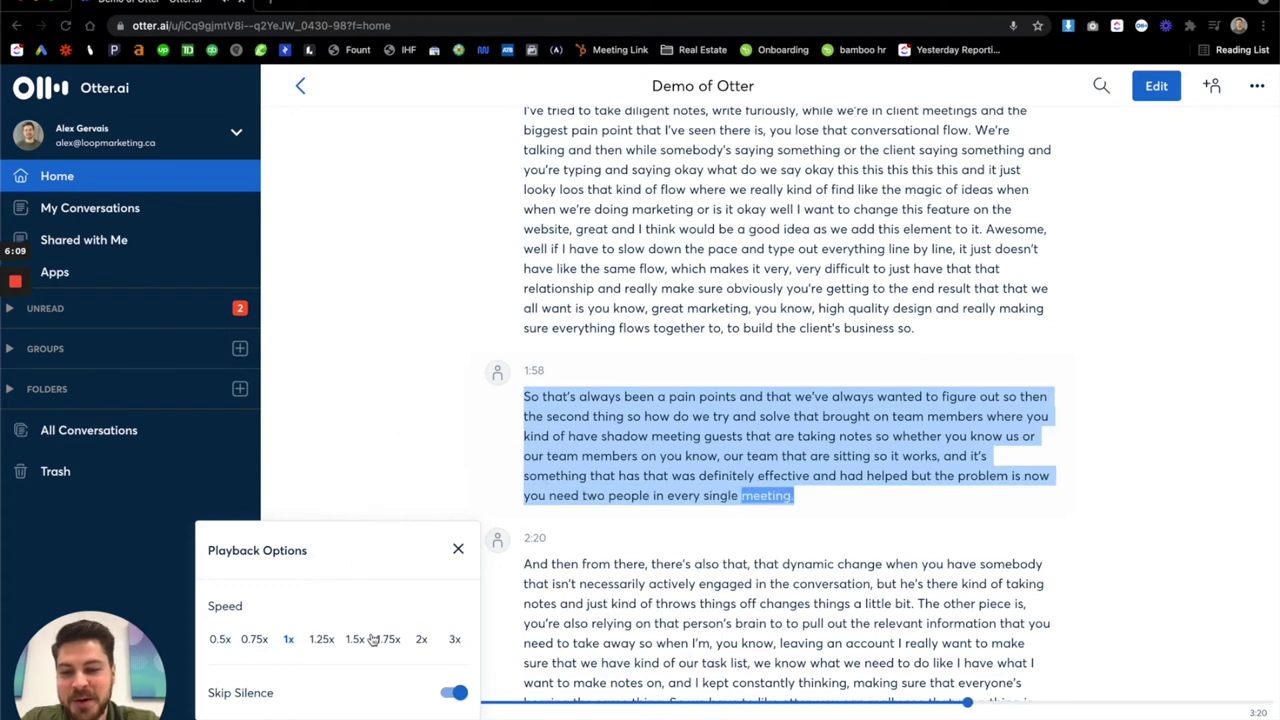
left_click(421, 639)
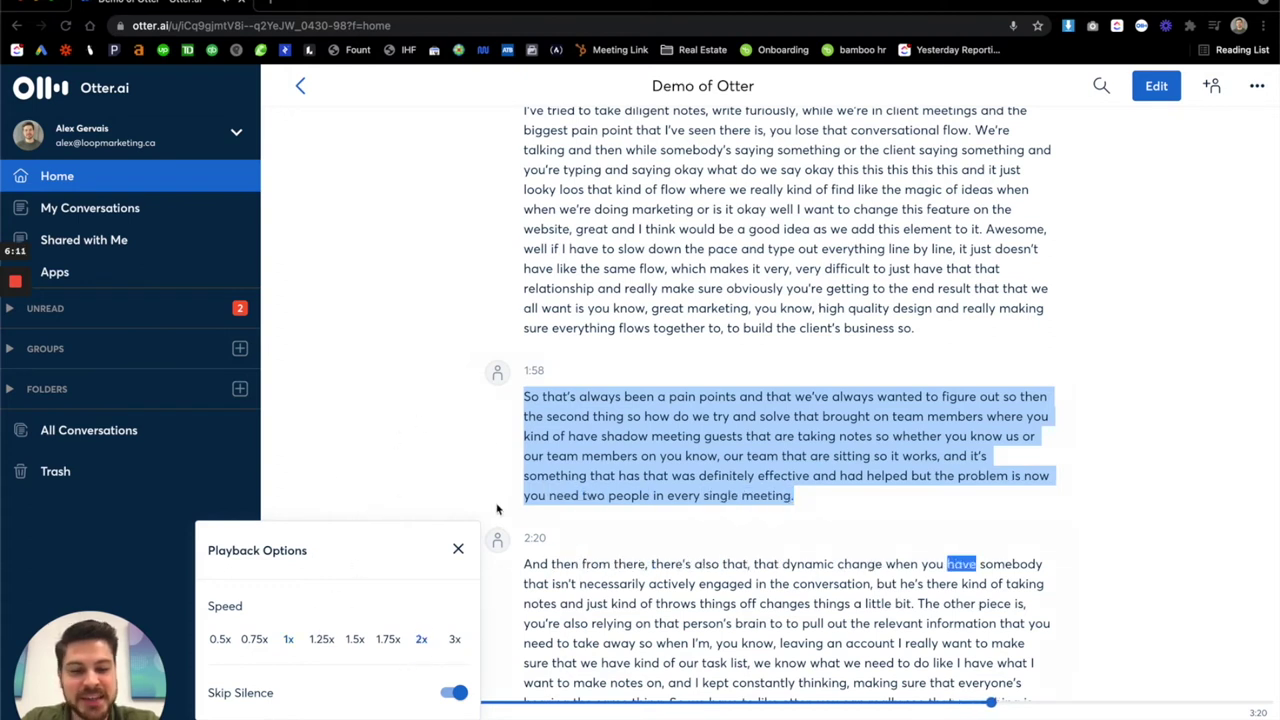
left_click(458, 548)
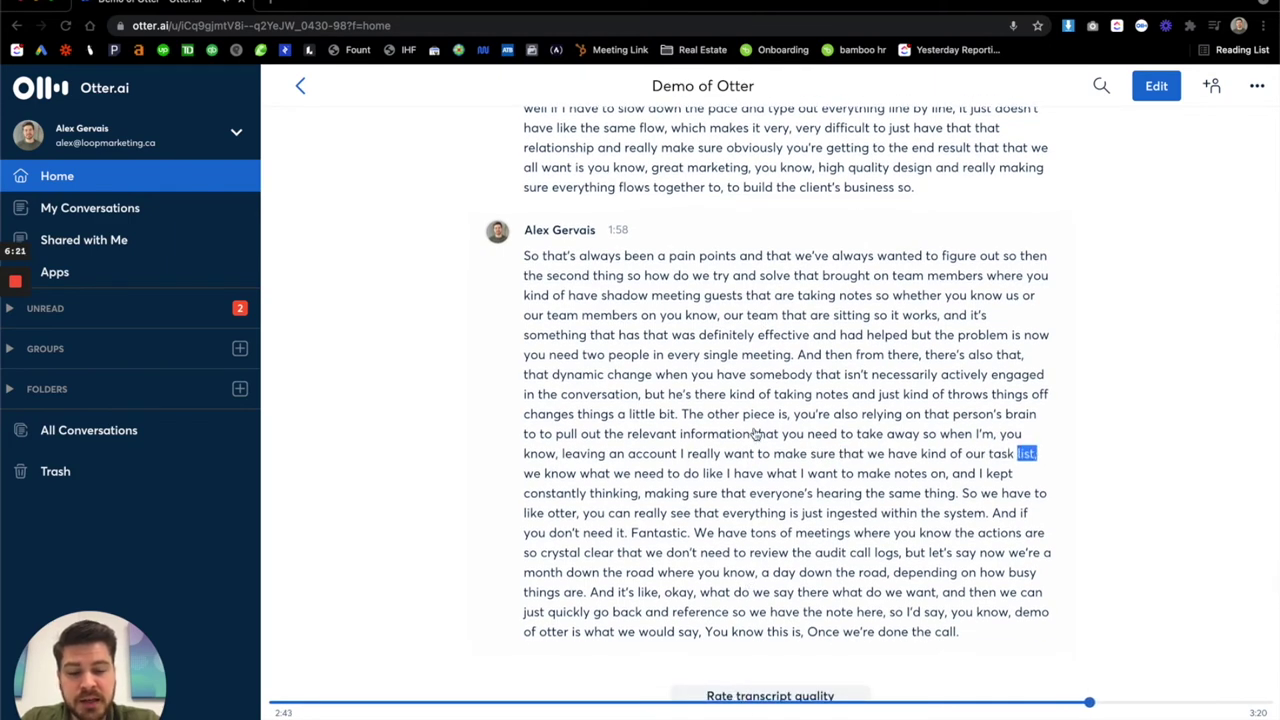
- Scroll up the transcript to review the speaker-tagged paragraphs
scroll(755, 432, "up", 3)
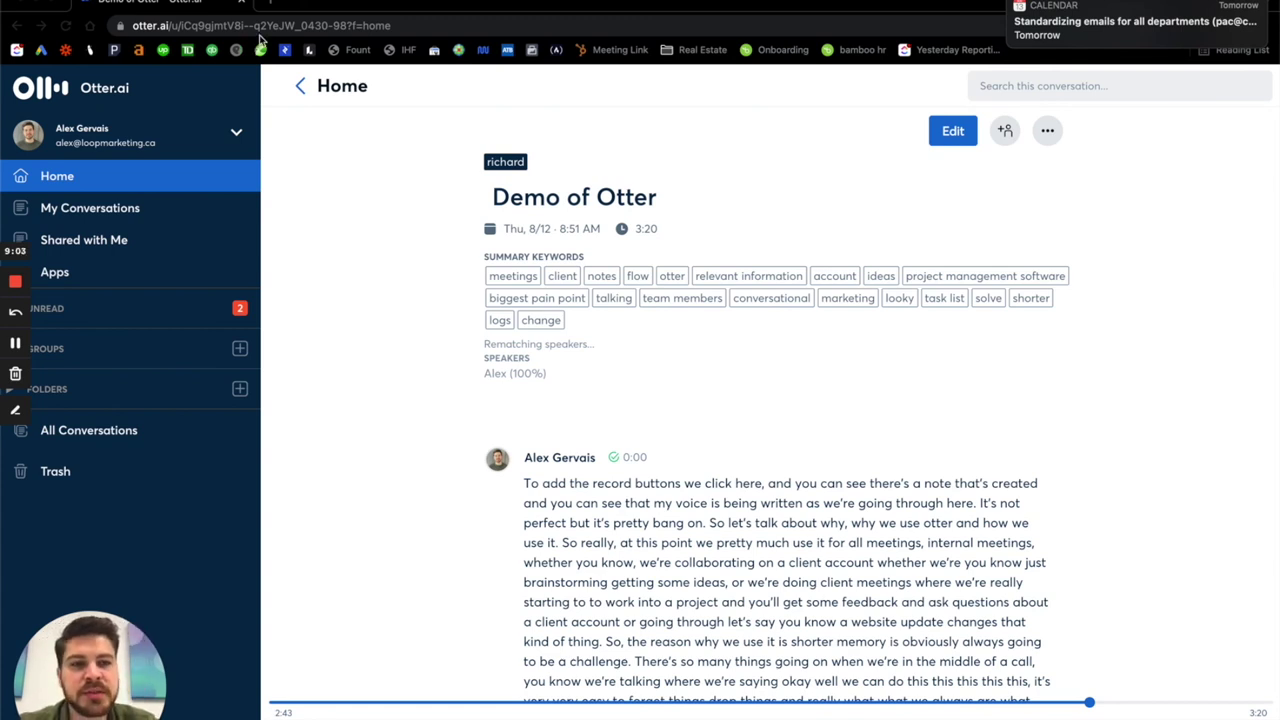
scroll(1251, 40, "right", 3)
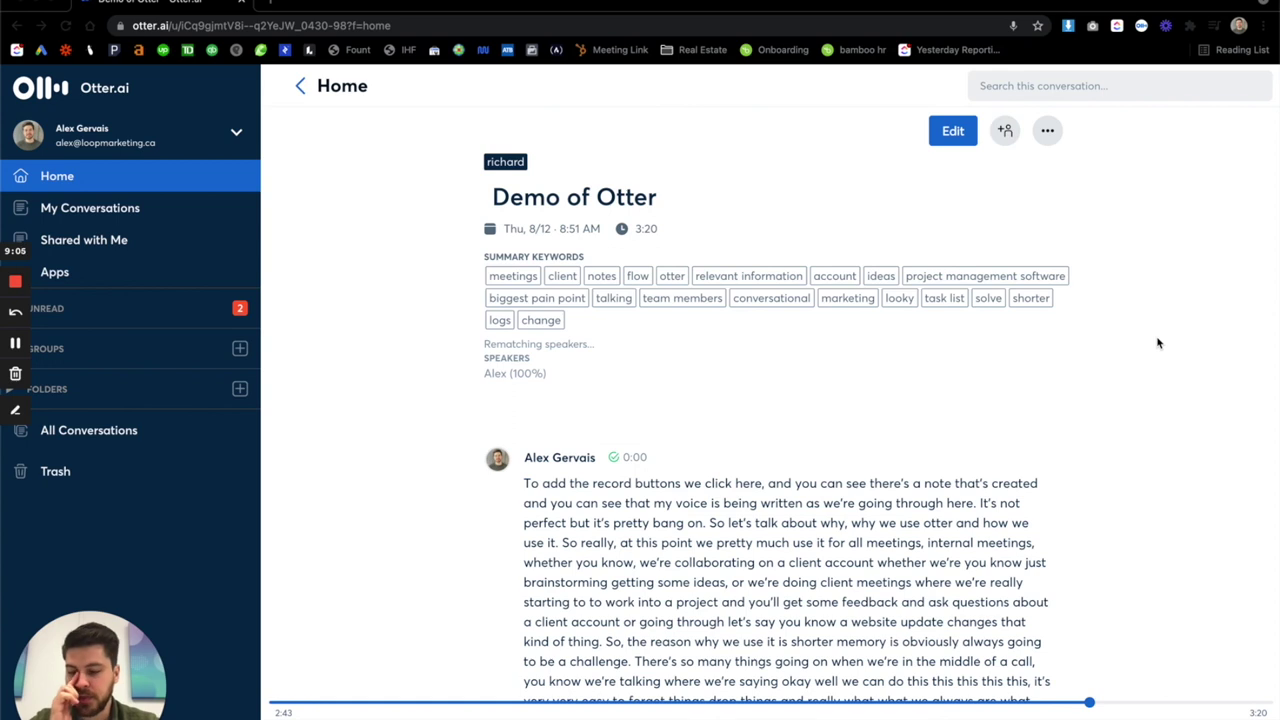